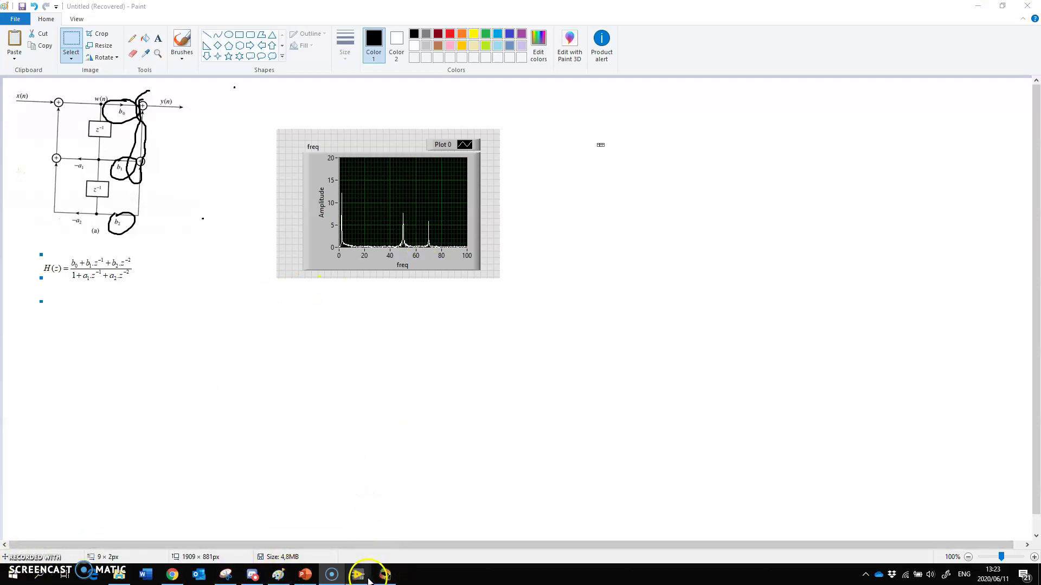
# Run vid.vi briefly so the Numeric reading updates to 33.2403, then abort it
pyautogui.moveTo(362, 578)
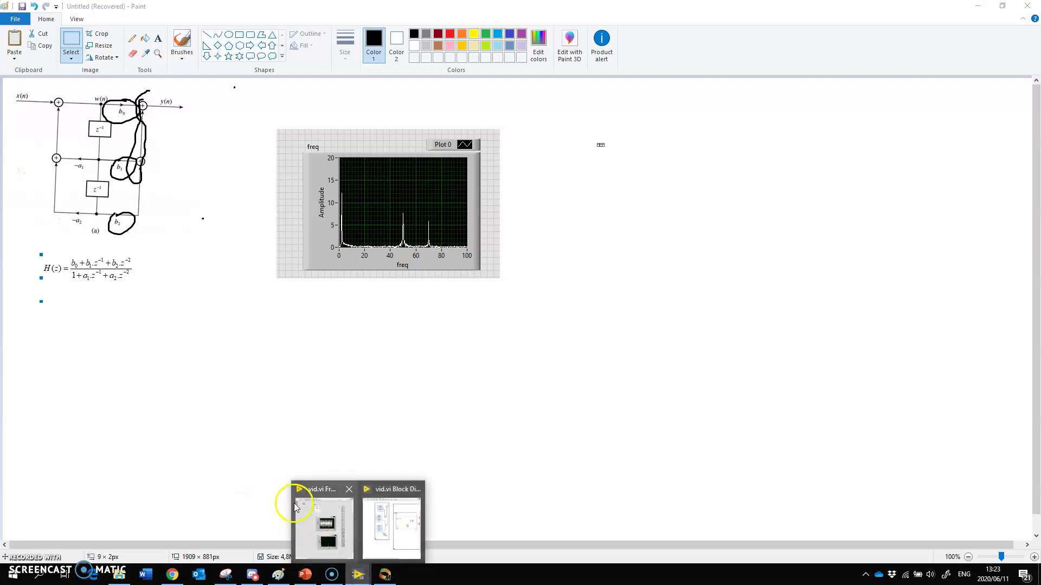
pyautogui.click(322, 513)
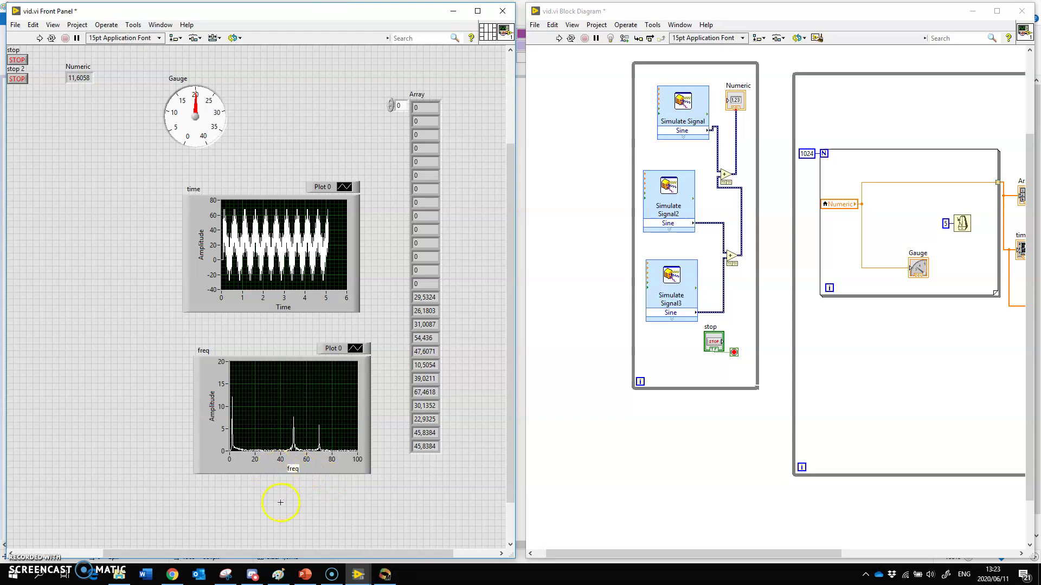
pyautogui.click(39, 38)
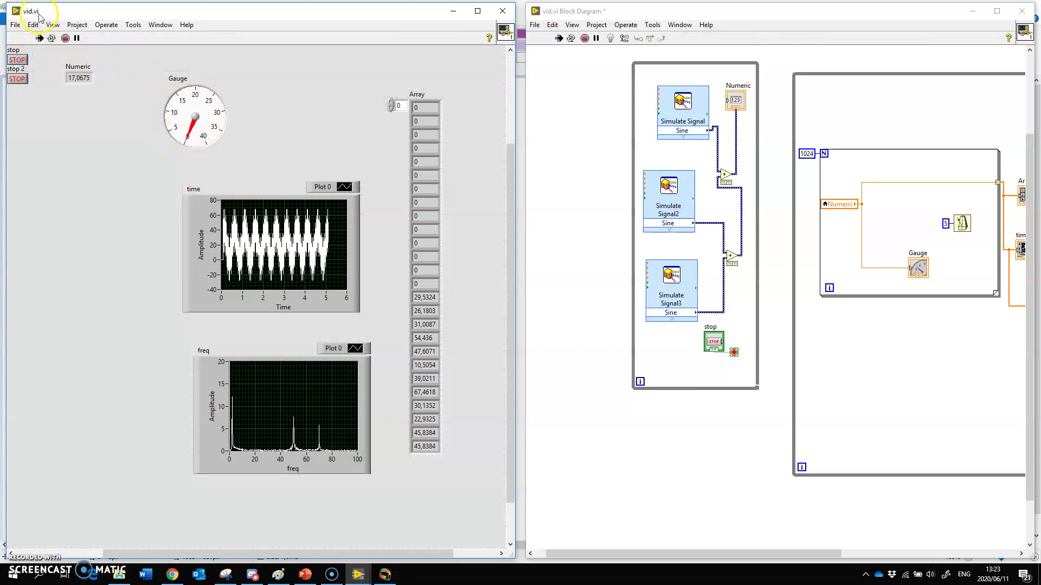
pyautogui.click(65, 38)
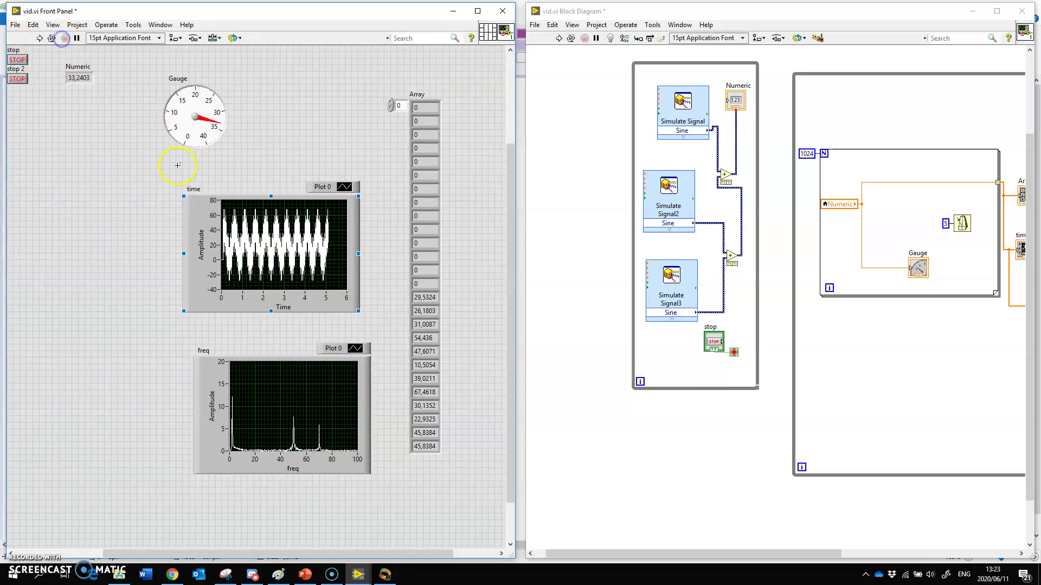
pyautogui.click(678, 105)
pyautogui.doubleClick(679, 105)
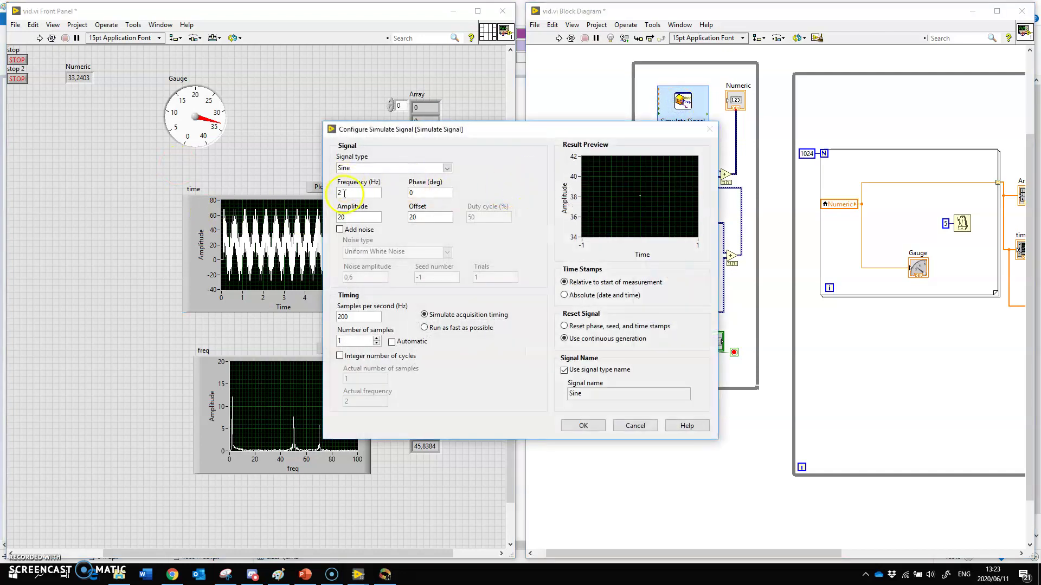
pyautogui.click(632, 426)
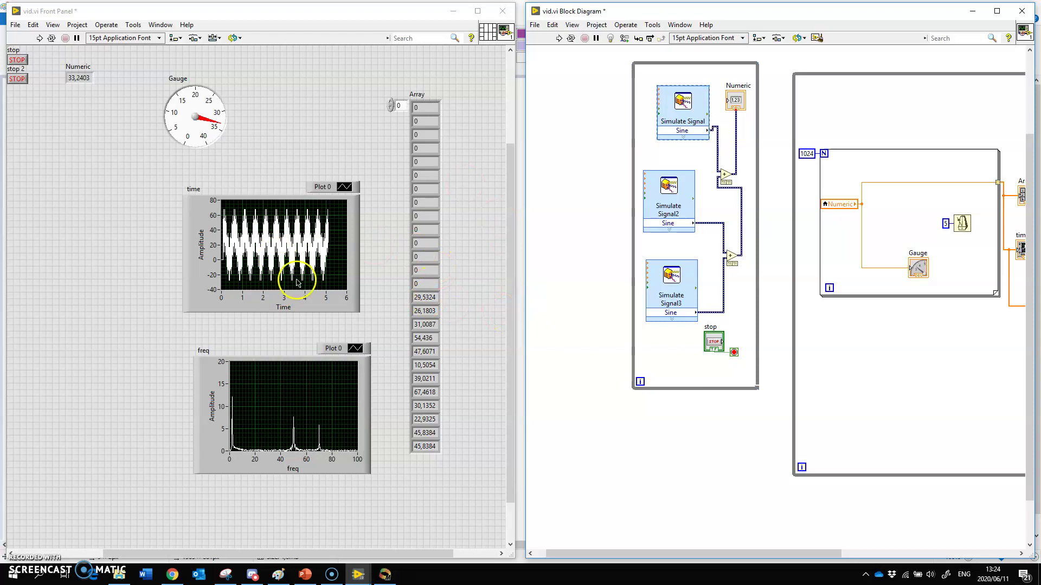
pyautogui.click(911, 296)
pyautogui.click(740, 251)
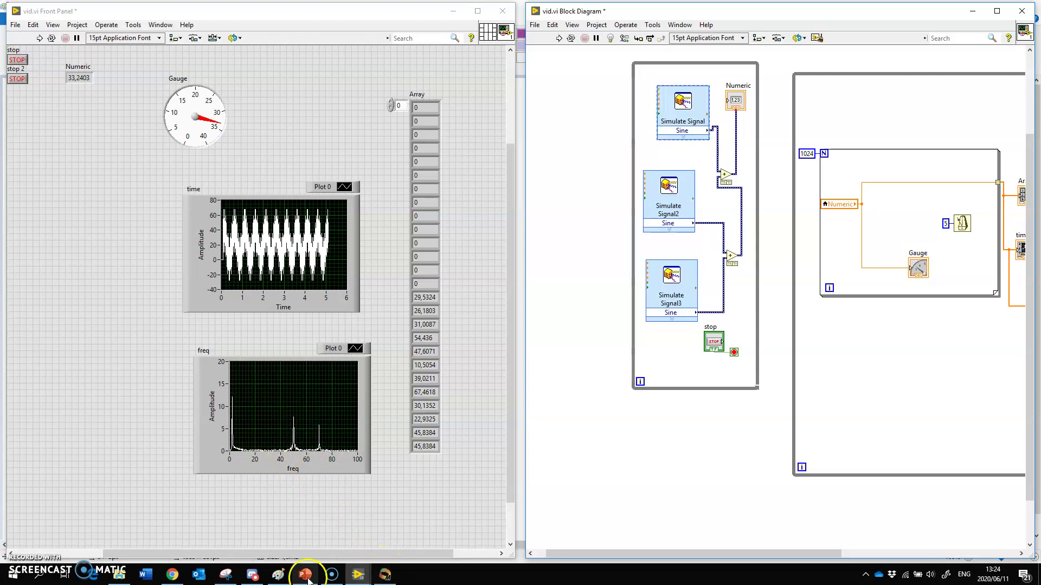
# Mark the spectrum's low-frequency, 50 and 70 peaks with red brush strokes
pyautogui.click(279, 576)
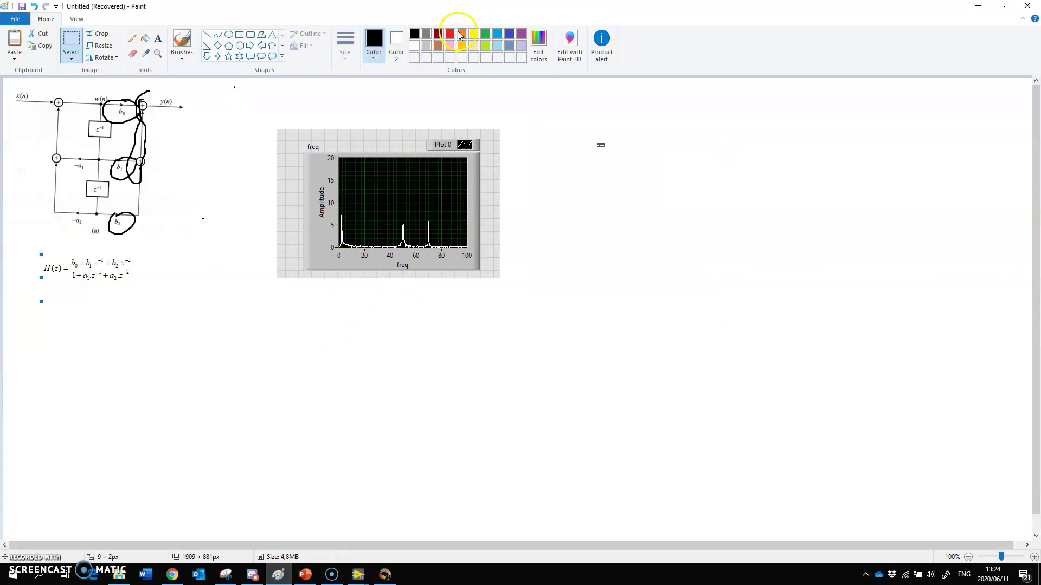
pyautogui.moveTo(128, 365); pyautogui.dragTo(145, 348)
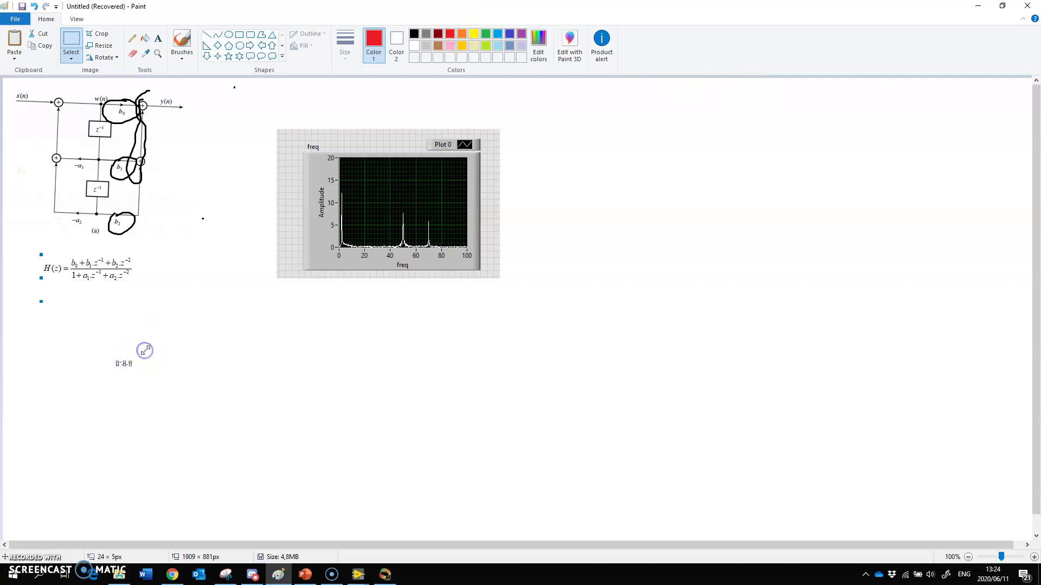
pyautogui.click(182, 40)
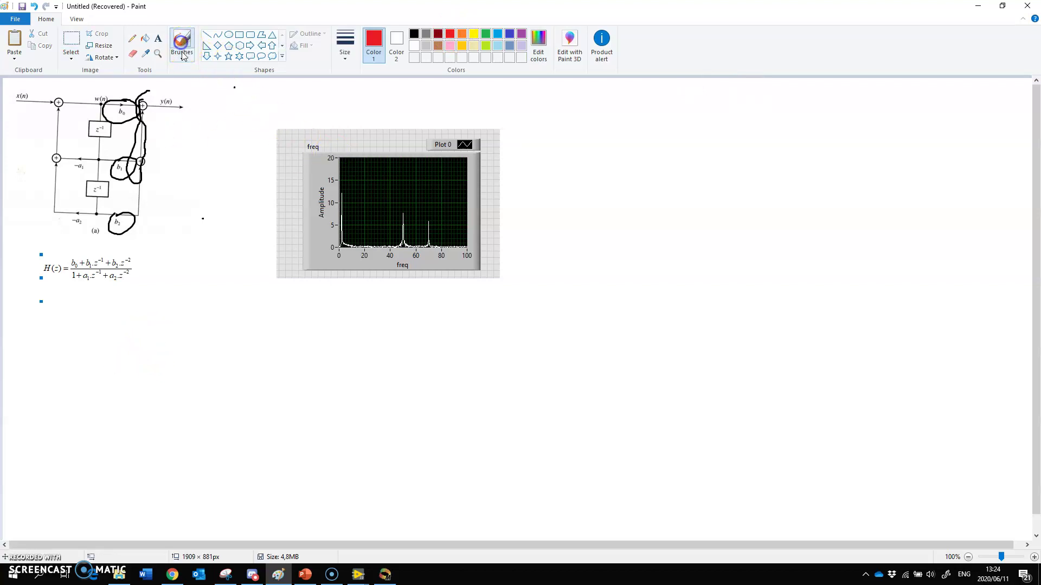
pyautogui.click(335, 207)
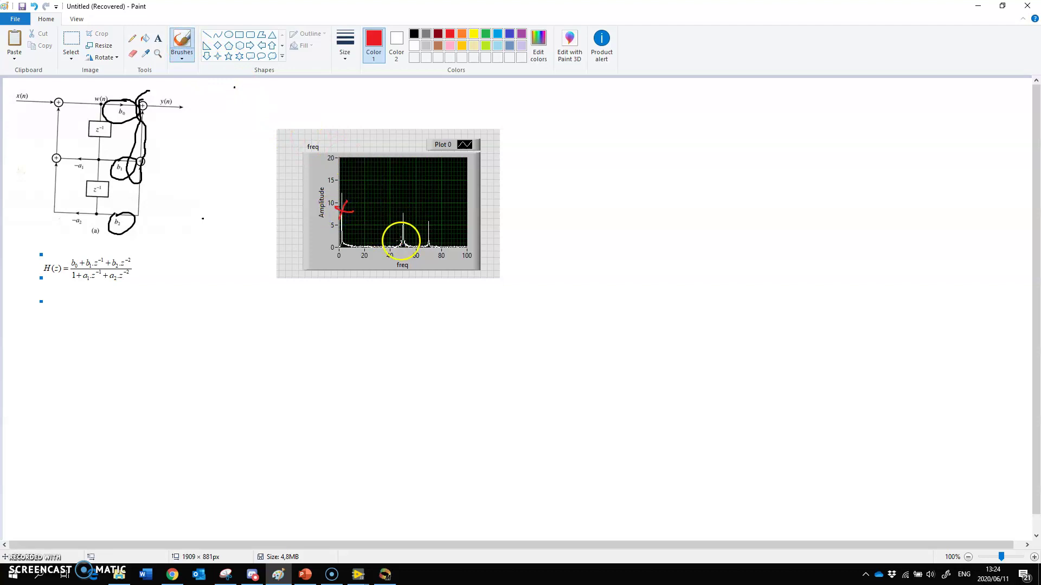
pyautogui.moveTo(405, 243)
pyautogui.mouseDown()
pyautogui.moveTo(397, 249)
pyautogui.moveTo(425, 251)
pyautogui.mouseUp()
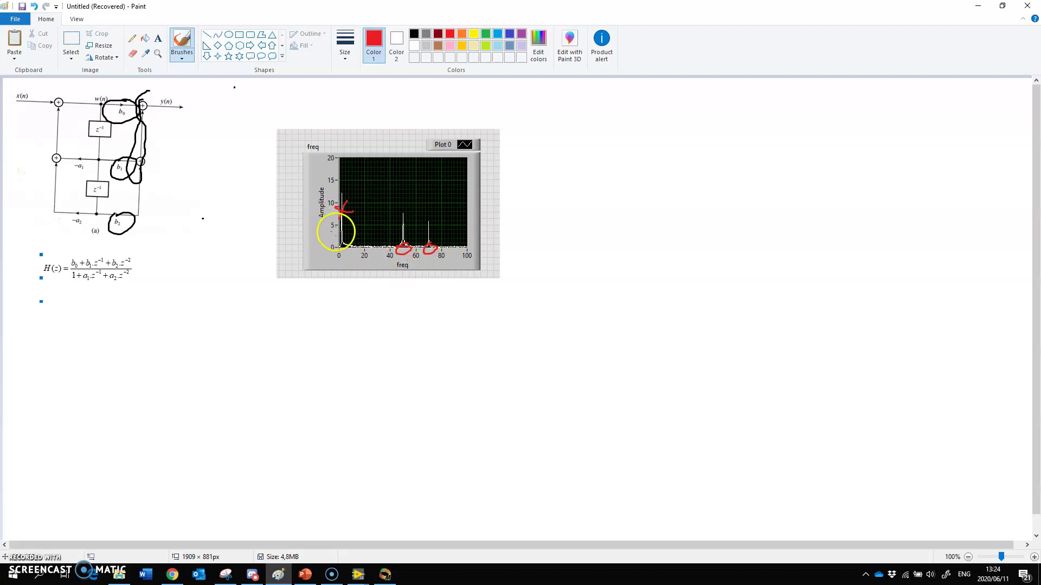
# Select the whole annotated frequency graph and move it below the H(z) equation
pyautogui.click(71, 43)
pyautogui.moveTo(248, 114); pyautogui.dragTo(581, 351)
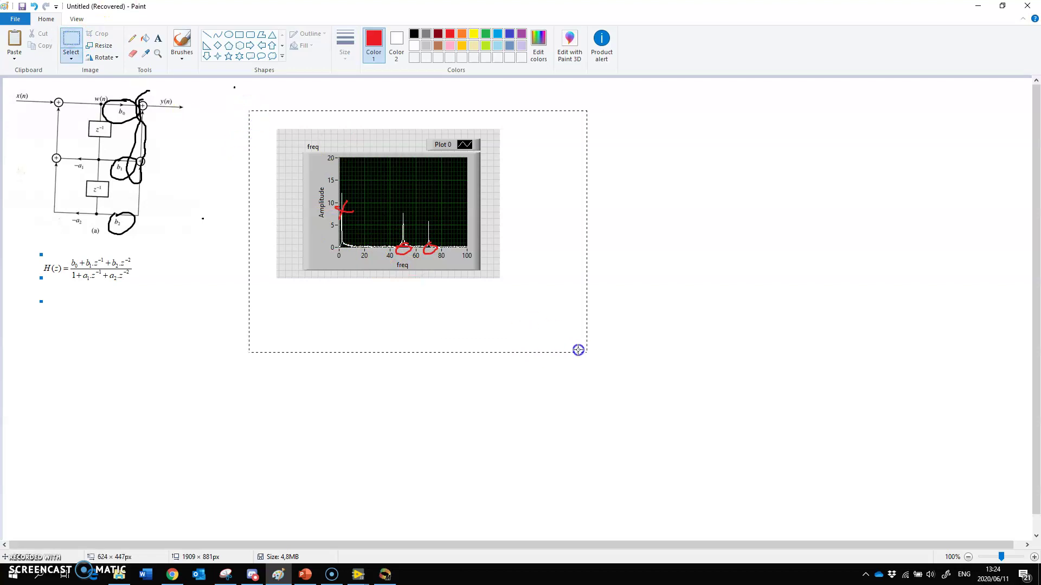
pyautogui.moveTo(418, 240); pyautogui.dragTo(155, 437)
# Draw a red circle to the right of the diagram
pyautogui.click(371, 169)
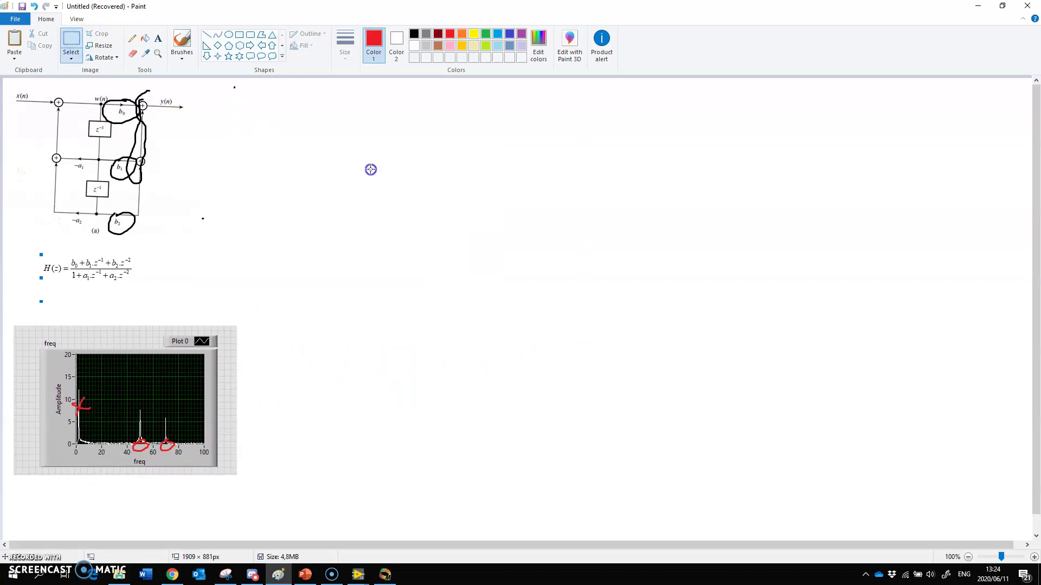
pyautogui.moveTo(52, 324); pyautogui.dragTo(57, 328)
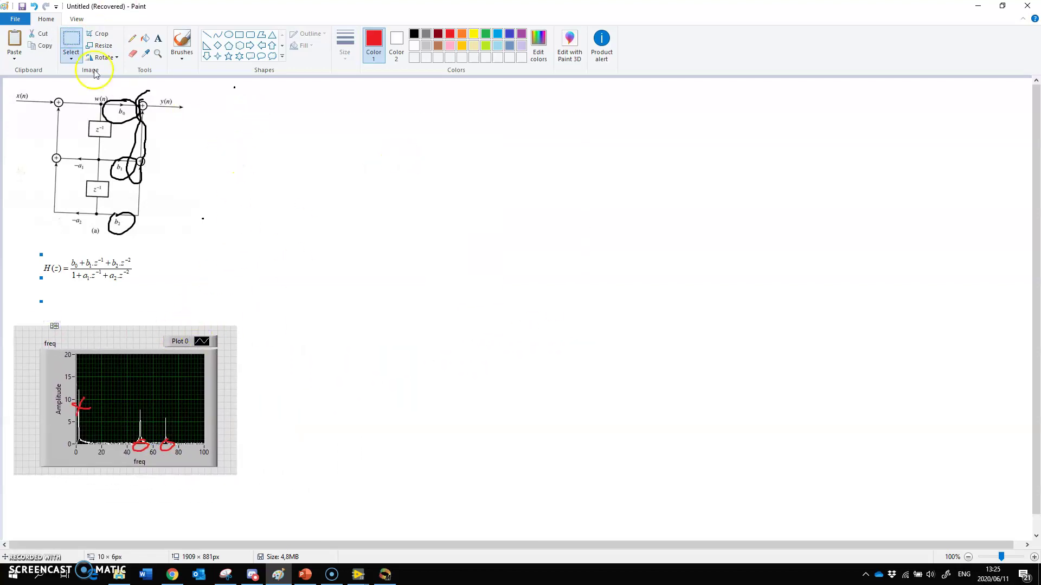
pyautogui.click(228, 36)
pyautogui.moveTo(413, 142); pyautogui.dragTo(583, 303)
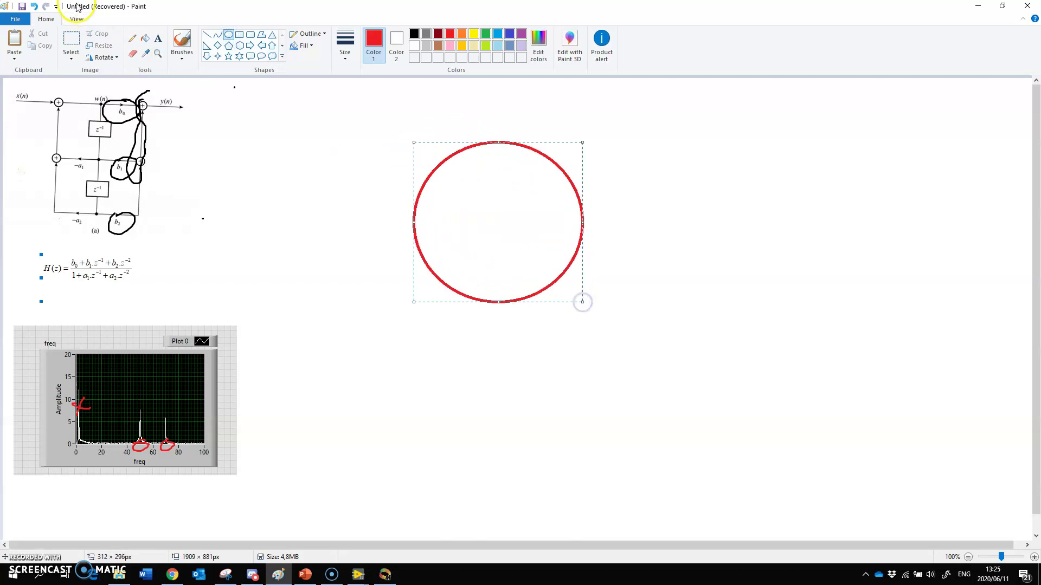
# Draw vertical and horizontal red axis lines crossing through the circle's centre
pyautogui.click(208, 34)
pyautogui.moveTo(498, 110); pyautogui.dragTo(501, 343)
pyautogui.moveTo(330, 212); pyautogui.dragTo(634, 214)
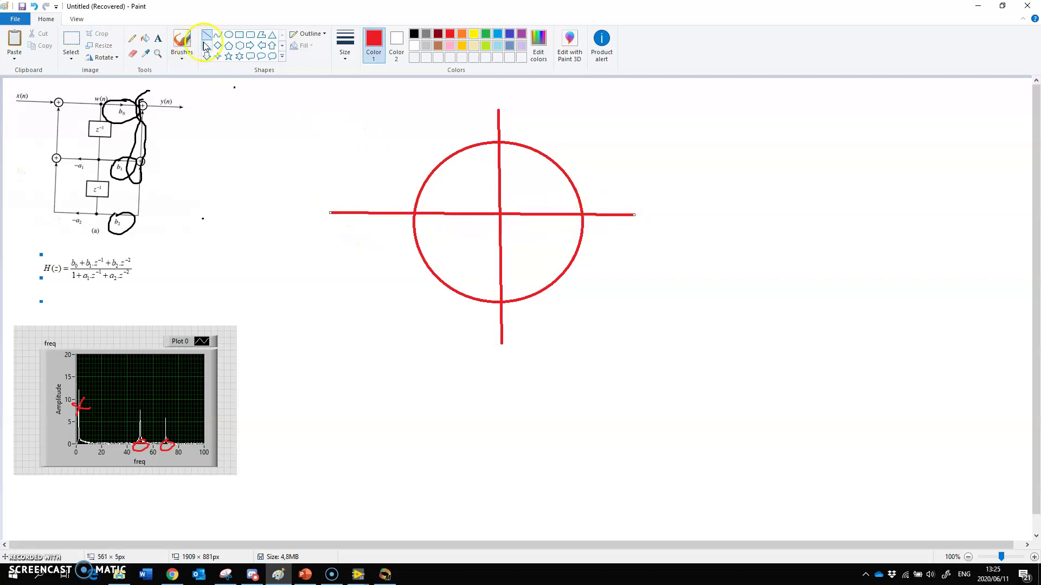
# Add the Fs 200 label and extend the frequency axis to a 200 mark with an arrow
pyautogui.click(181, 41)
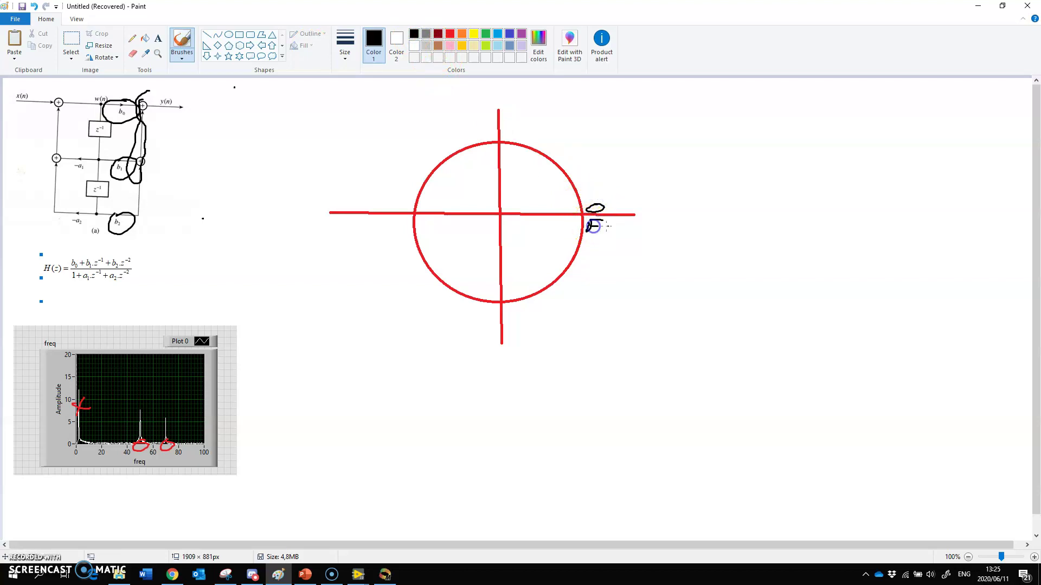
pyautogui.moveTo(641, 232); pyautogui.dragTo(677, 230)
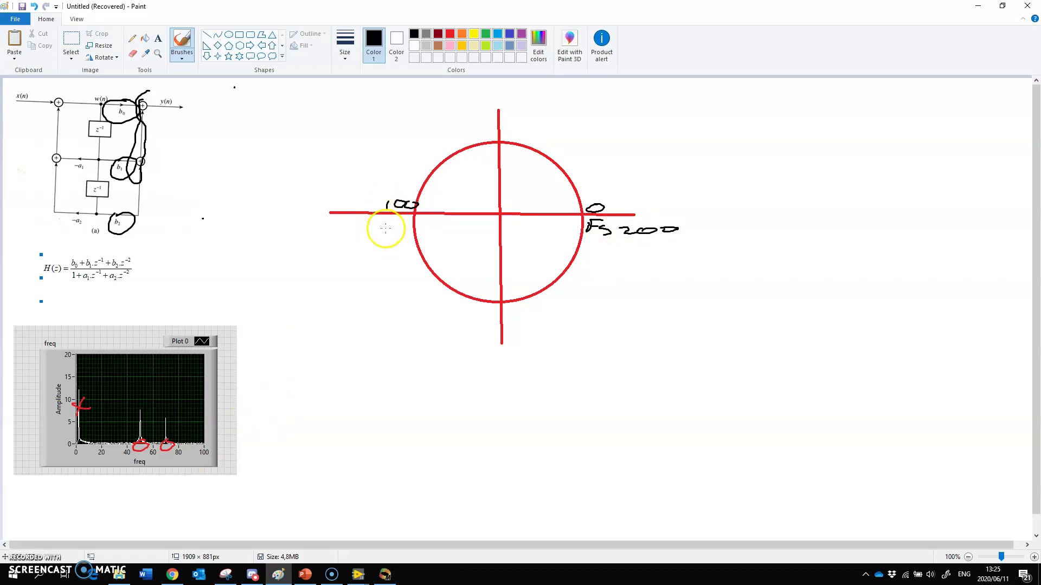
pyautogui.moveTo(205, 445)
pyautogui.mouseDown()
pyautogui.moveTo(402, 441)
pyautogui.moveTo(394, 460)
pyautogui.mouseUp()
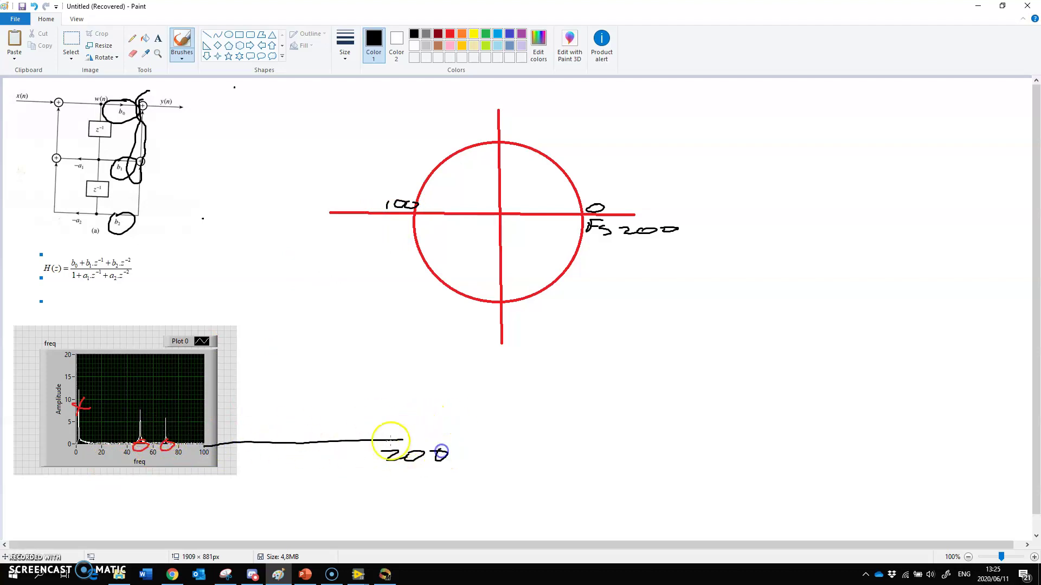
pyautogui.moveTo(390, 437)
pyautogui.mouseDown()
pyautogui.moveTo(403, 437)
pyautogui.moveTo(386, 438)
pyautogui.mouseUp()
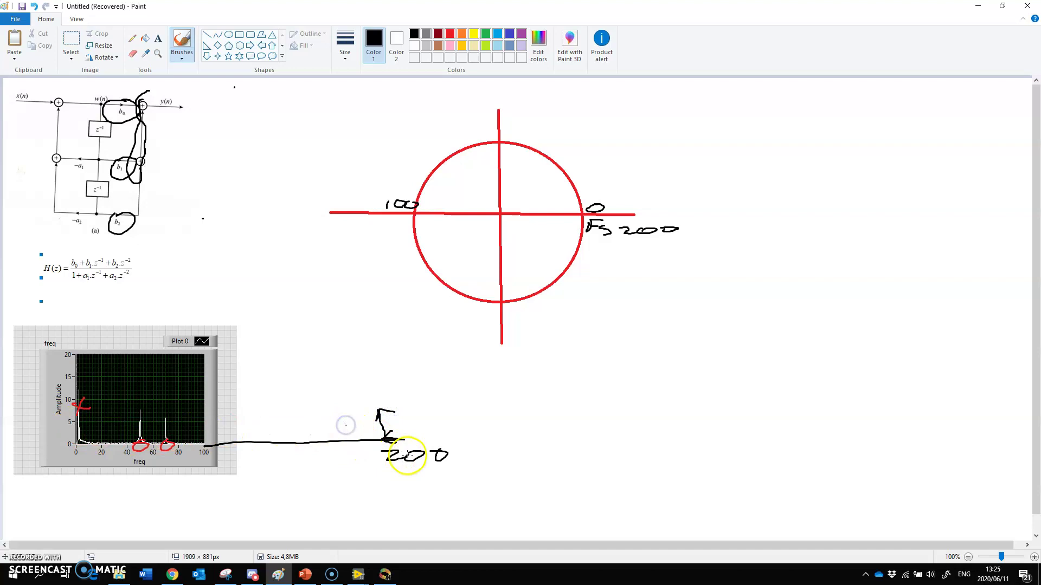
pyautogui.moveTo(388, 456); pyautogui.dragTo(352, 457)
pyautogui.moveTo(344, 419)
pyautogui.mouseDown()
pyautogui.moveTo(345, 438)
pyautogui.moveTo(270, 462)
pyautogui.moveTo(288, 423)
pyautogui.moveTo(310, 425)
pyautogui.mouseUp()
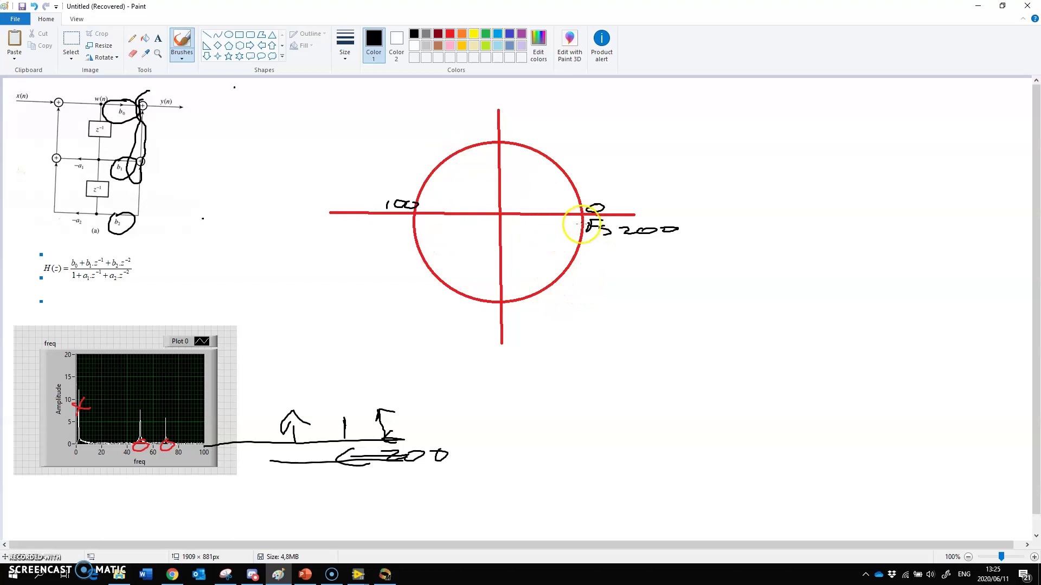
# Handwrite -1, 1J and -1J at the circle's axis crossings
pyautogui.moveTo(418, 220); pyautogui.dragTo(428, 221)
pyautogui.moveTo(518, 133); pyautogui.dragTo(521, 140)
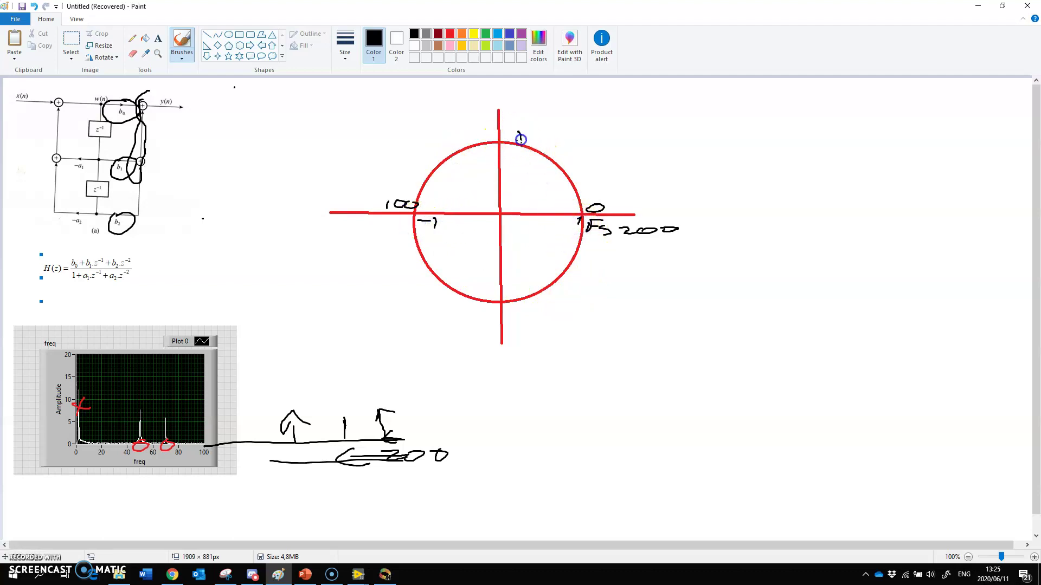
pyautogui.moveTo(506, 311); pyautogui.dragTo(525, 312)
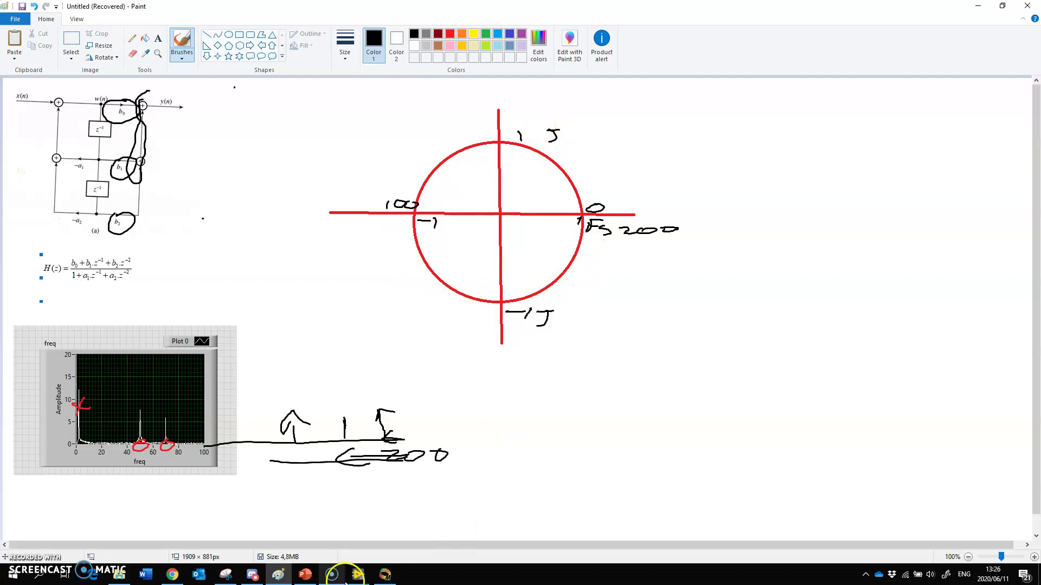
# Scroll the z2.mcd worksheet down to Polezero_plot(n) and select that formula
pyautogui.click(384, 575)
pyautogui.scroll(-2, 217, 433)
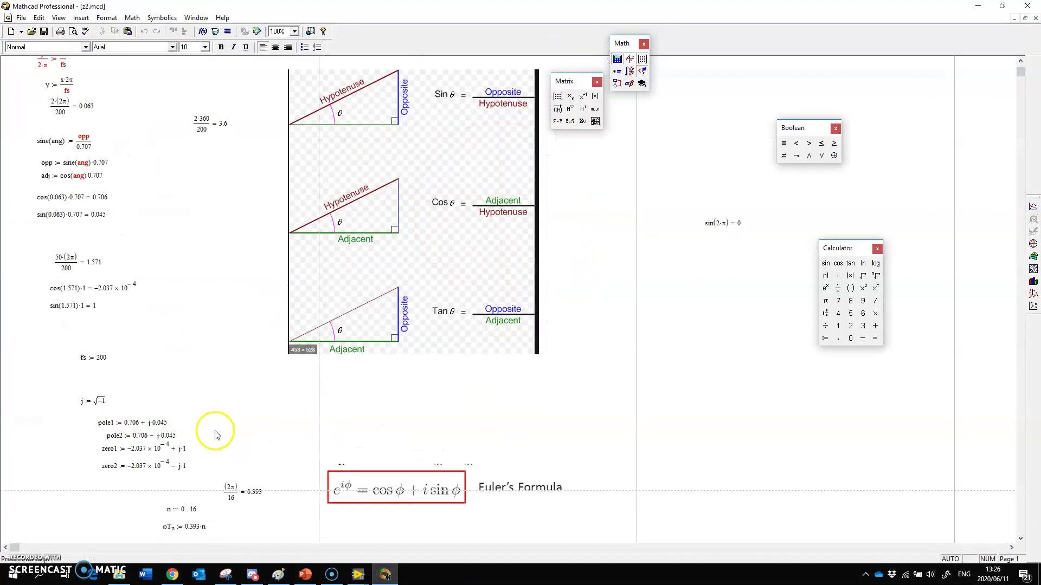
pyautogui.scroll(-4, 225, 447)
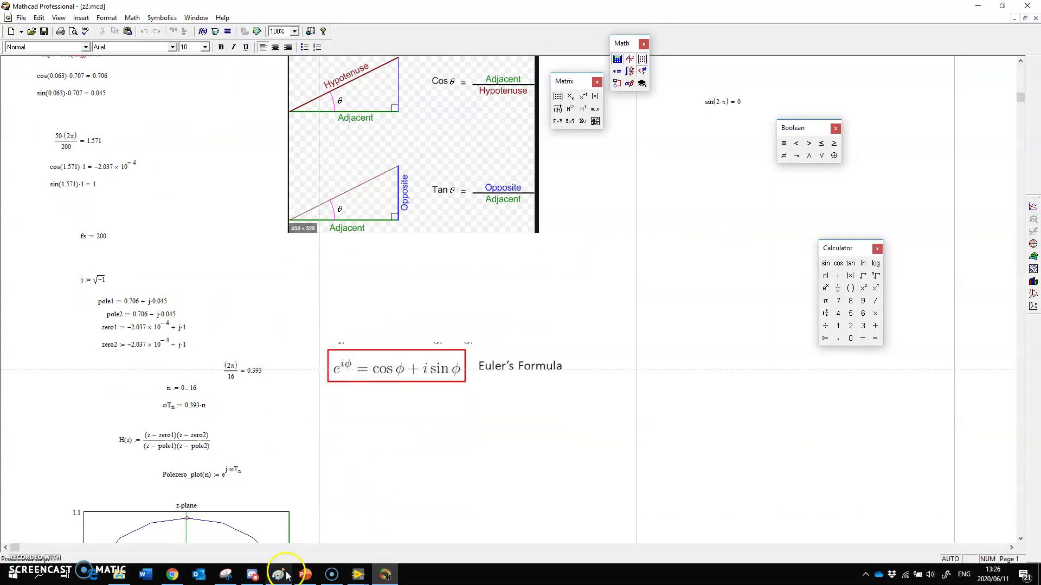
pyautogui.moveTo(242, 476); pyautogui.dragTo(192, 477)
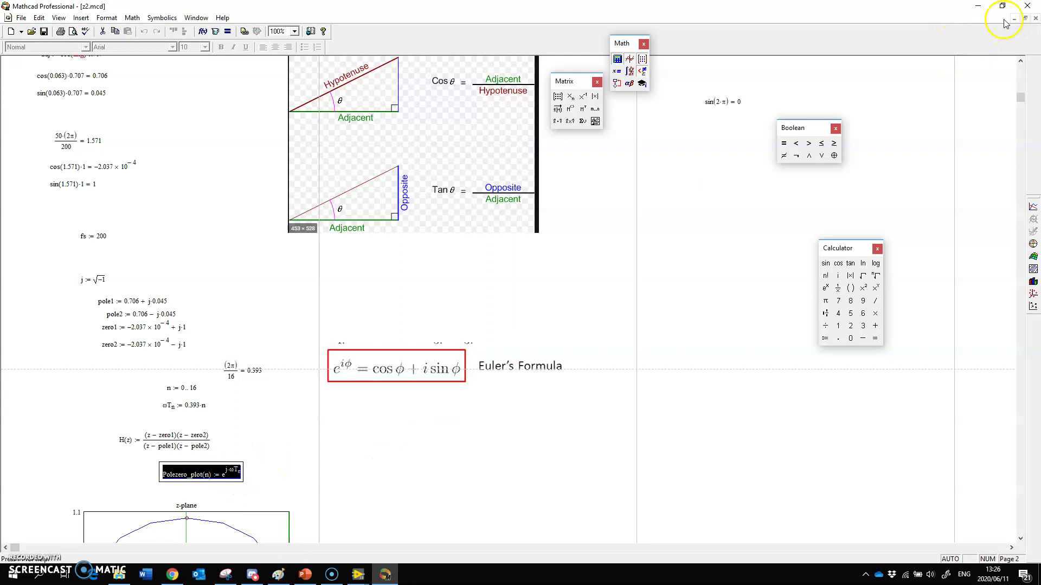
# Paste into Paint, then undo the wrongly pasted spectrum image
pyautogui.click(978, 6)
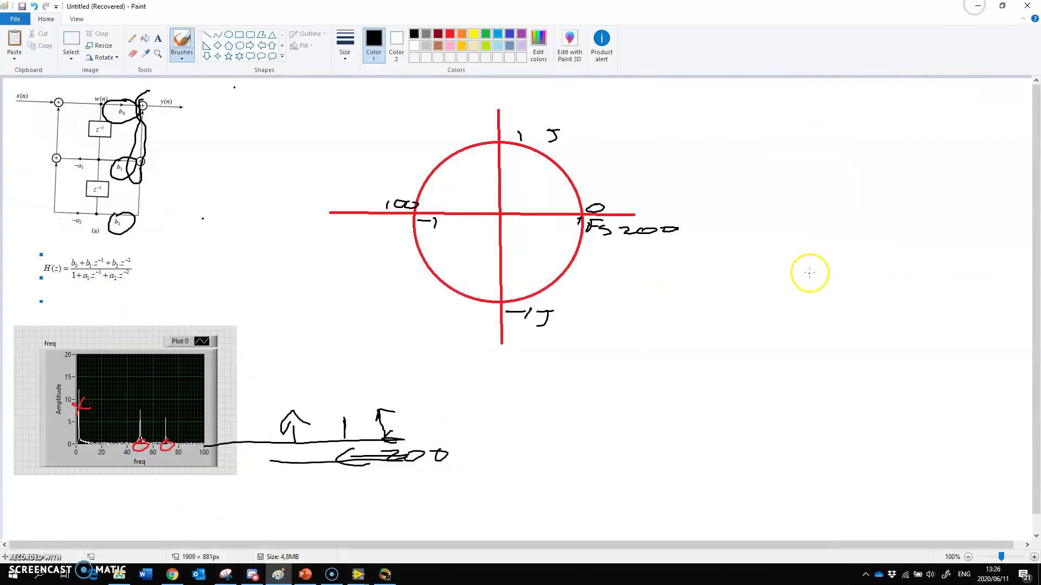
pyautogui.hotkey('ctrl', 'v')
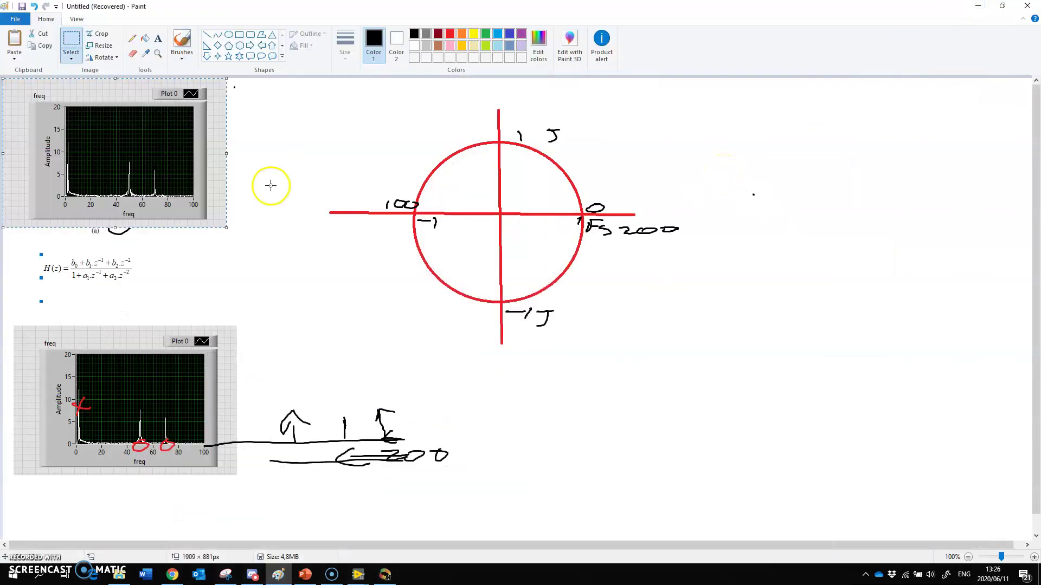
pyautogui.hotkey('ctrl', 'z')
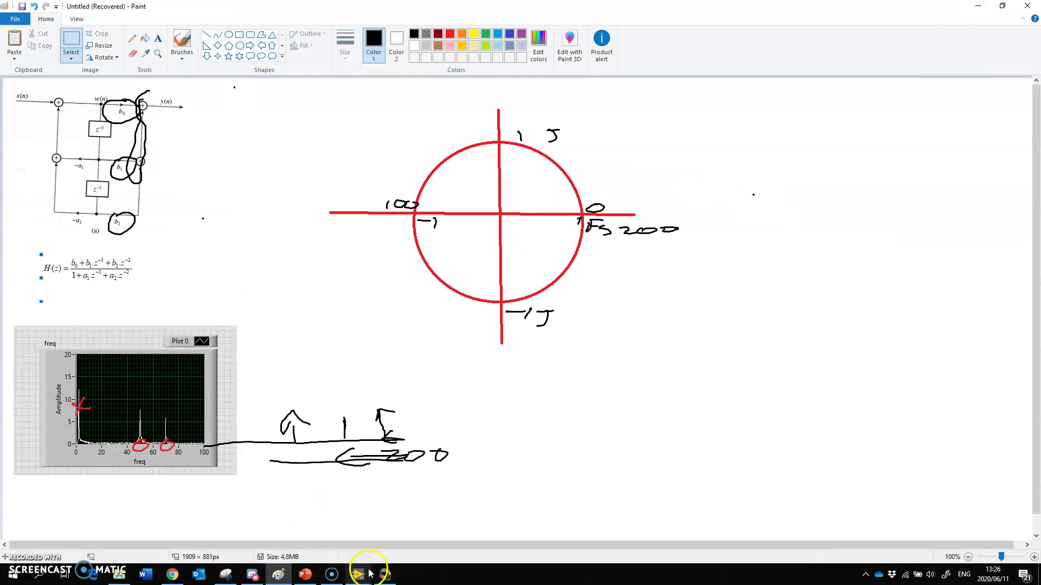
# Return to the Mathcad worksheet and clear the Polezero_plot formula selection
pyautogui.click(385, 575)
pyautogui.click(261, 455)
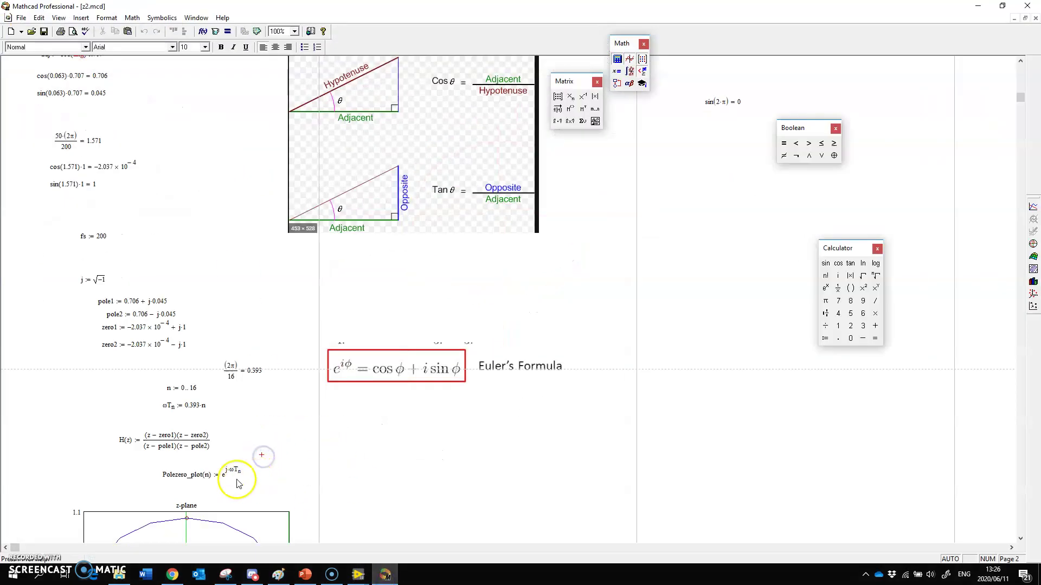
pyautogui.click(271, 578)
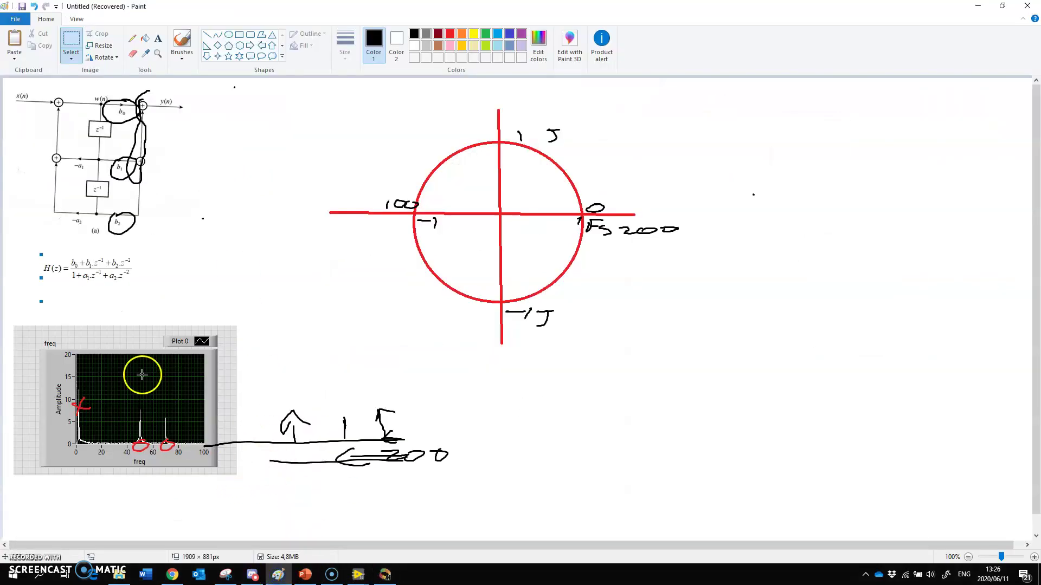
pyautogui.click(386, 576)
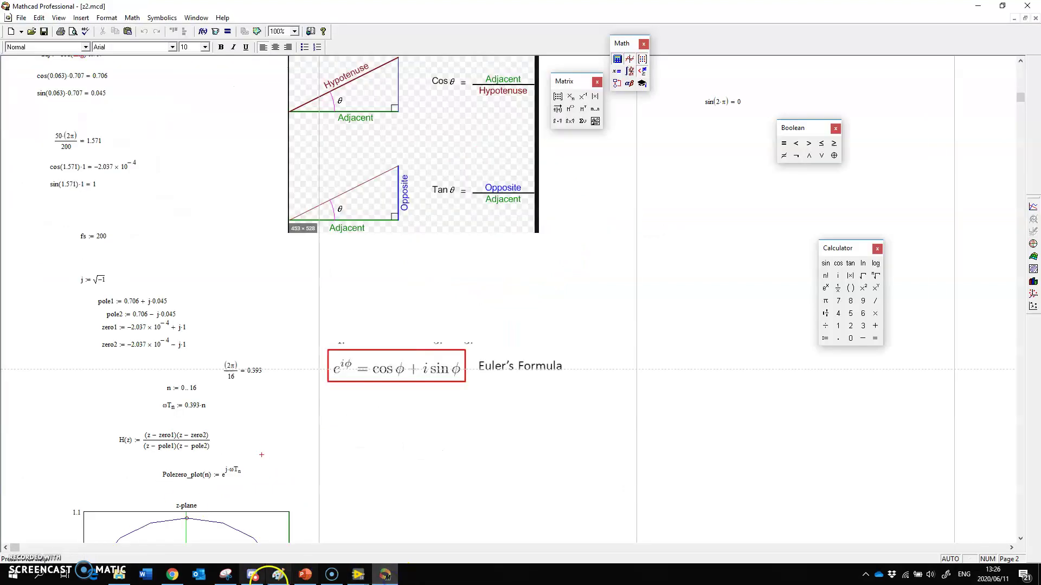
# Capture the Polezero_plot(n) formula region with a new Snipping Tool snip
pyautogui.click(226, 575)
pyautogui.click(132, 270)
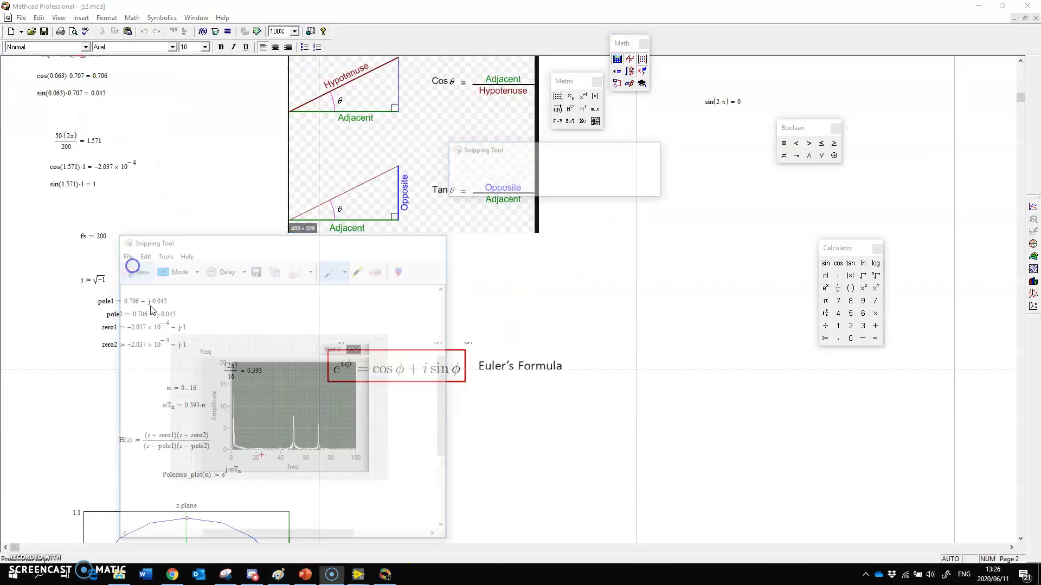
pyautogui.moveTo(148, 461); pyautogui.dragTo(254, 493)
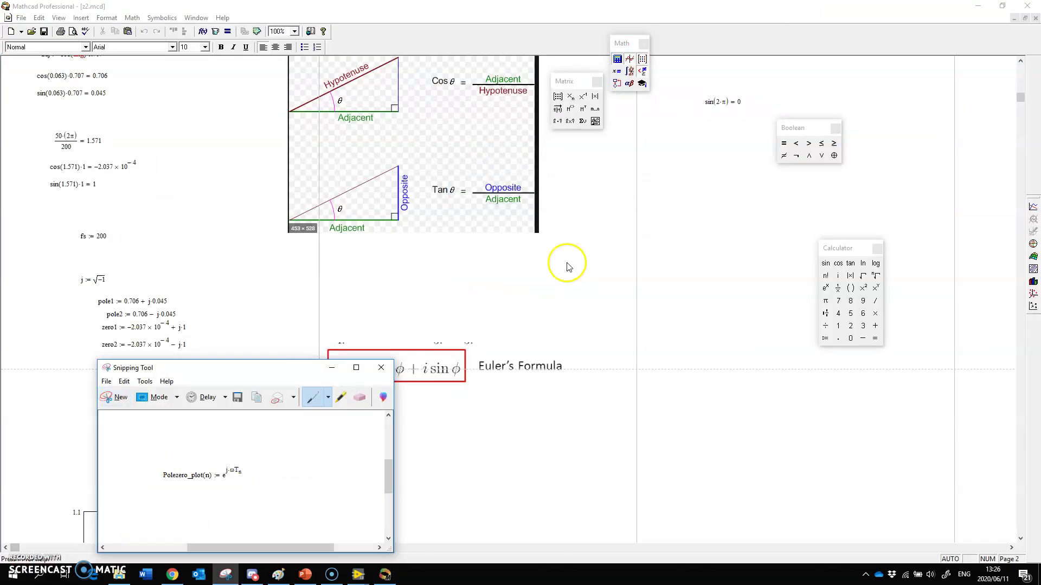
# Paste the captured formula into the Paint canvas at the top-left
pyautogui.click(979, 6)
pyautogui.click(889, 61)
pyautogui.hotkey('ctrl', 'v')
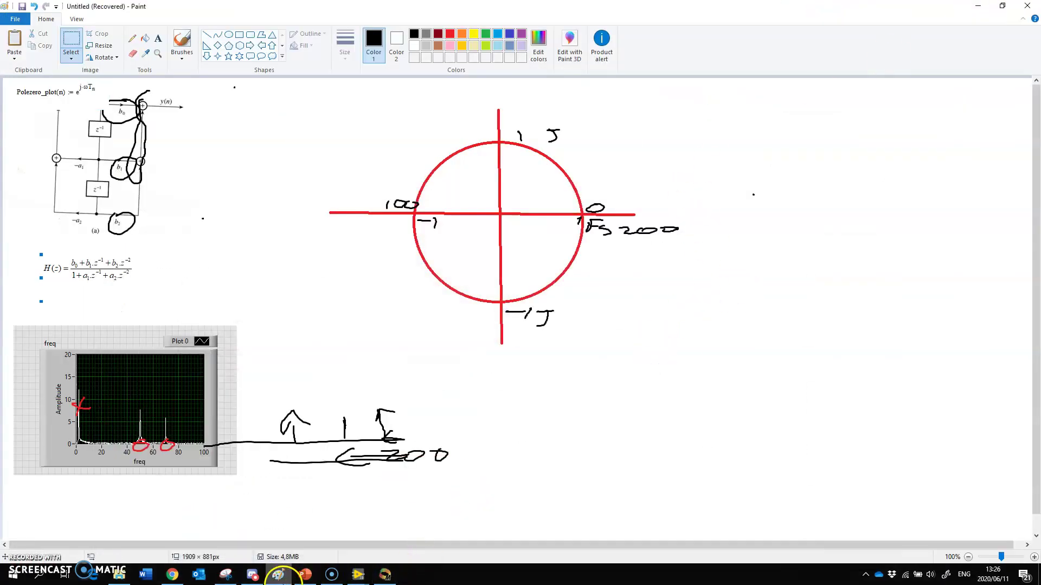
pyautogui.click(227, 575)
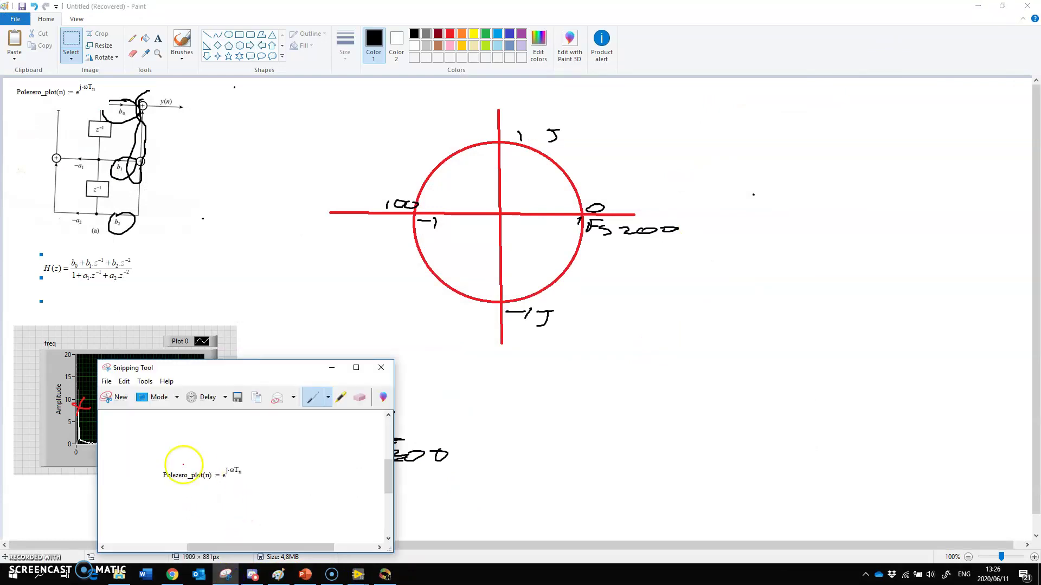
pyautogui.click(603, 131)
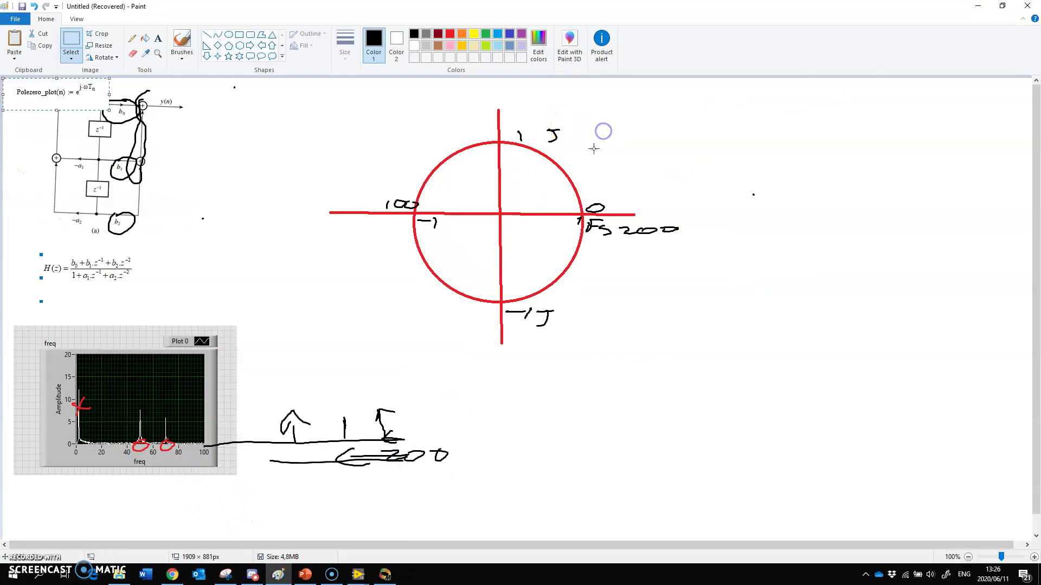
pyautogui.click(280, 309)
# Undo the paste covering the diagram's top and re-paste the formula above the circle's right side
pyautogui.moveTo(40, 86); pyautogui.dragTo(163, 134)
pyautogui.hotkey('ctrl', 'z')
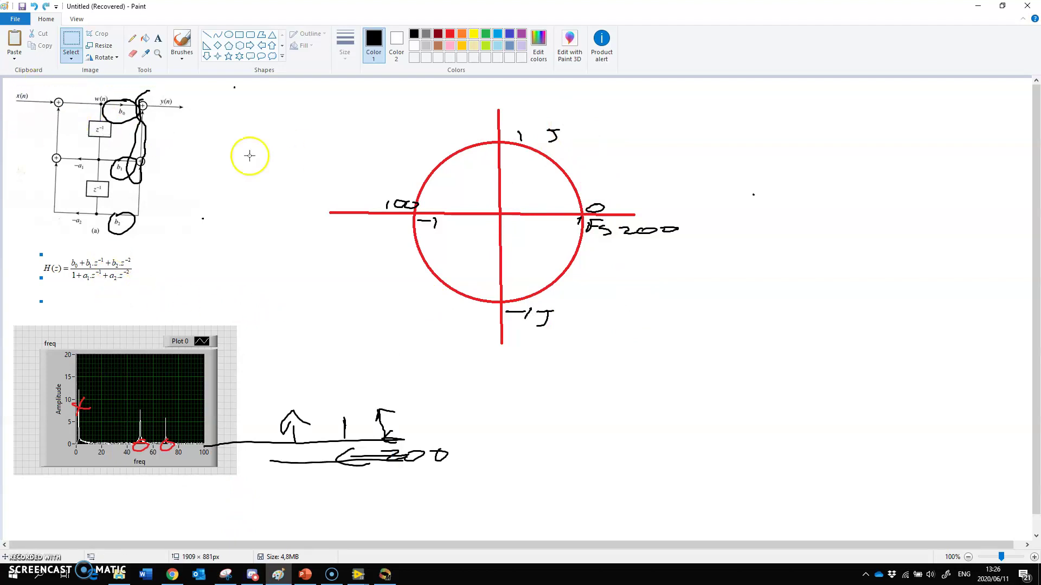
pyautogui.hotkey('ctrl', 'v')
pyautogui.moveTo(28, 105); pyautogui.dragTo(615, 113)
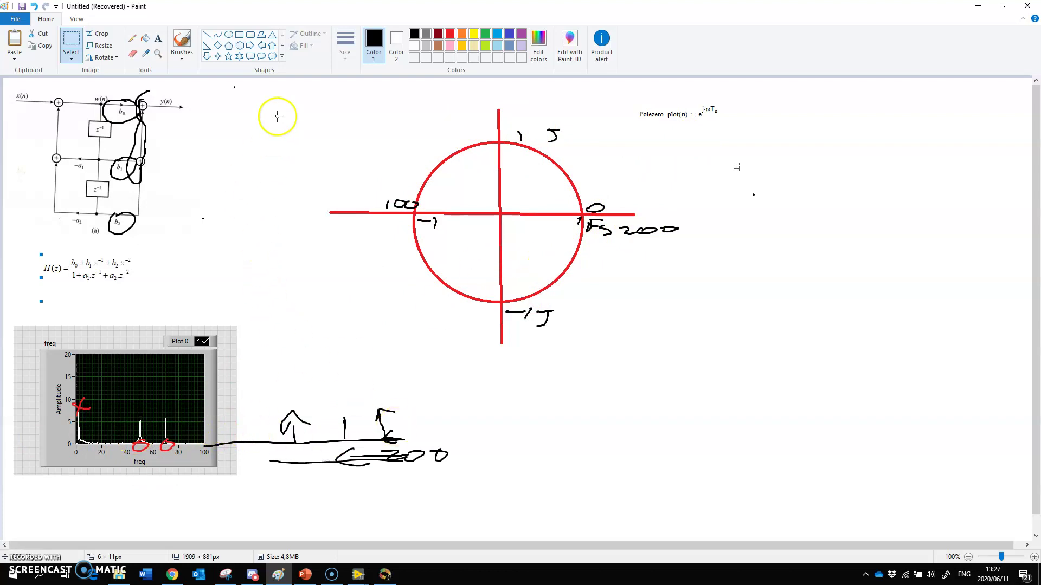
pyautogui.click(208, 36)
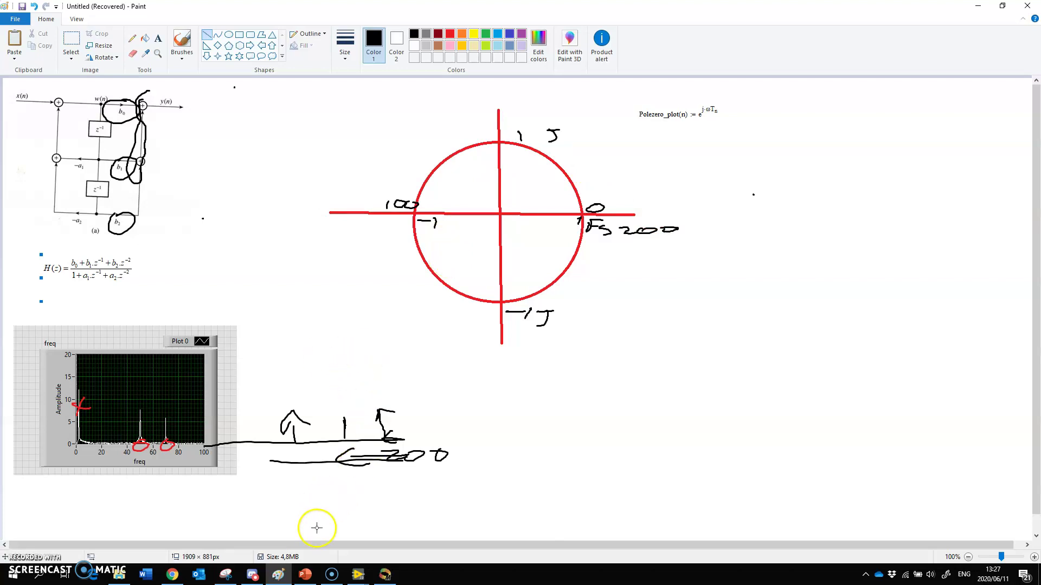
pyautogui.click(333, 578)
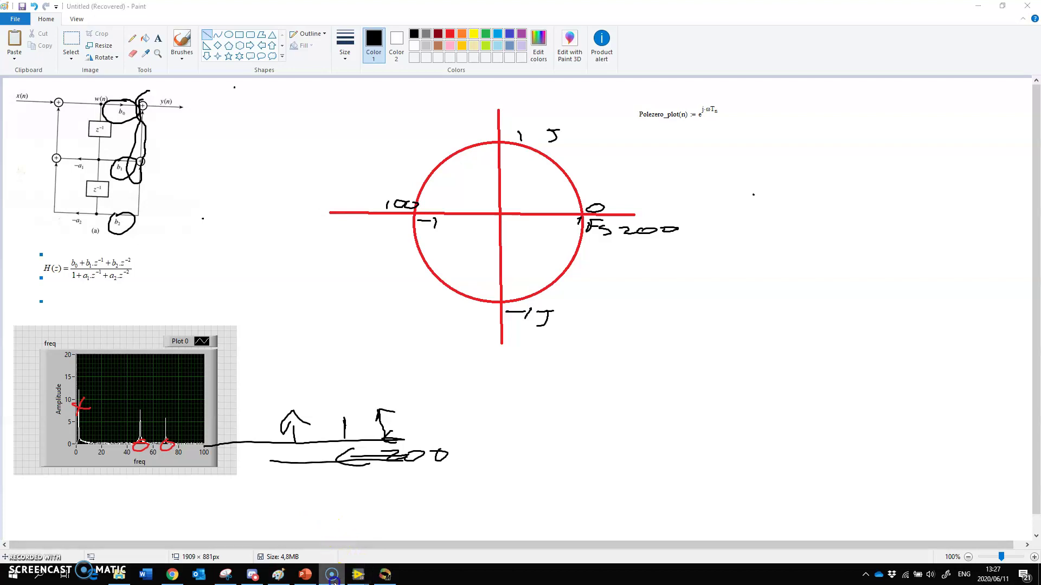